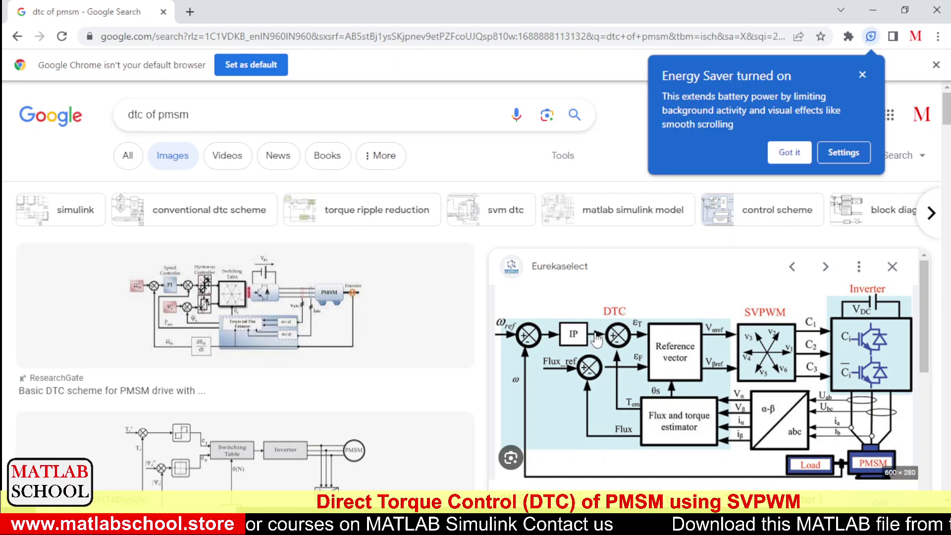
Close the Energy Saver notification in Google Search to reach the DTC_PMSM model
left_click(860, 75)
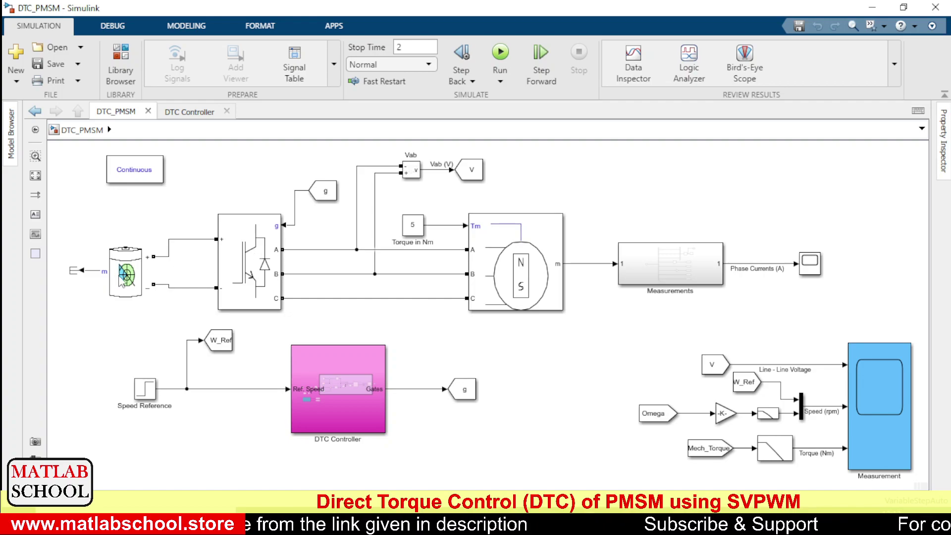
key("Tab")
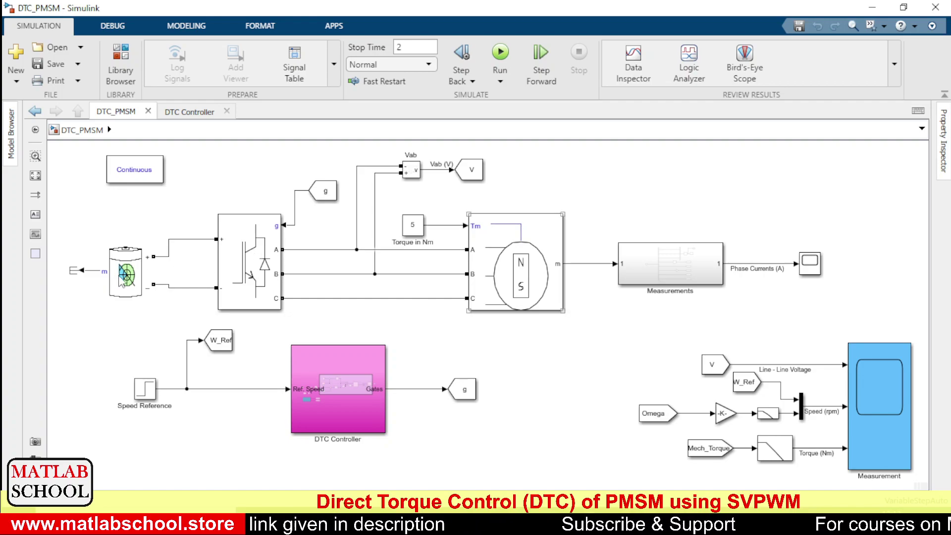
left_click(123, 281)
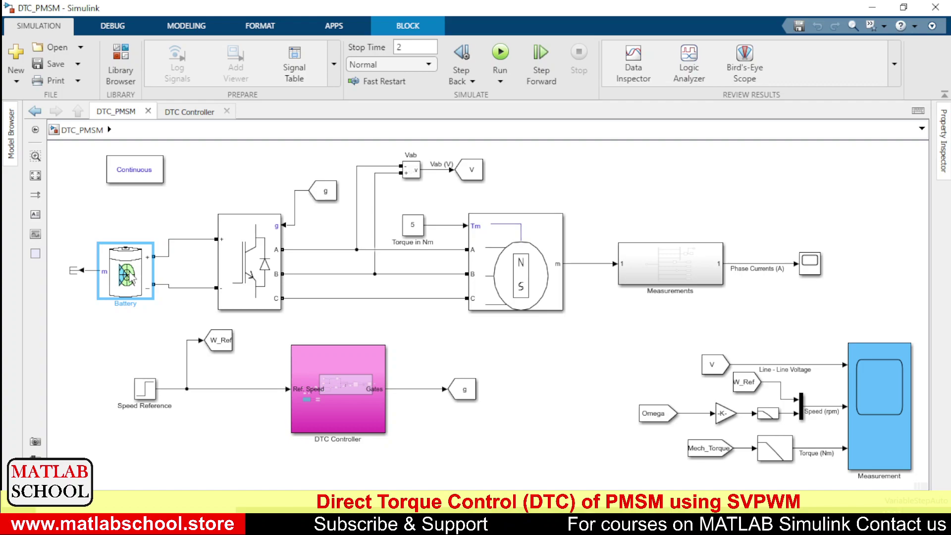
double_click(131, 278)
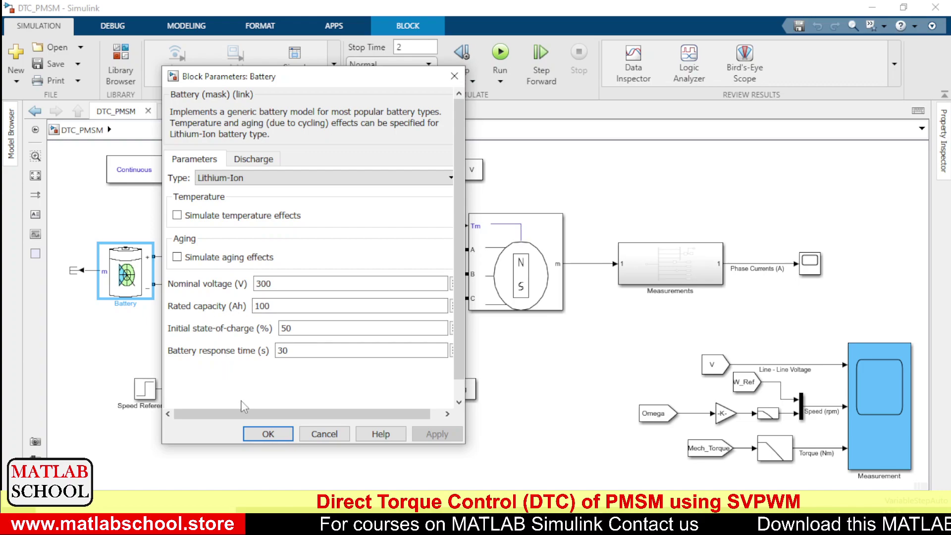
left_click(267, 435)
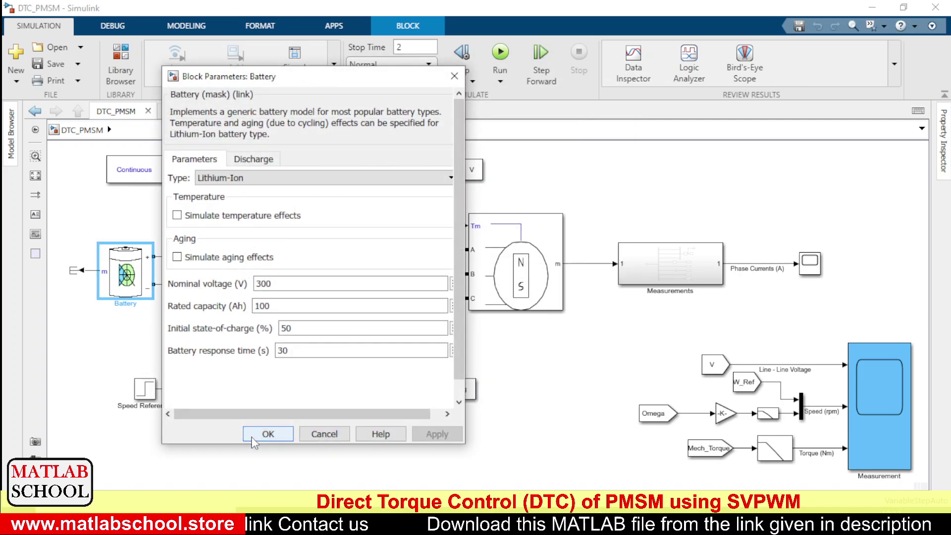
left_click(266, 435)
double_click(536, 242)
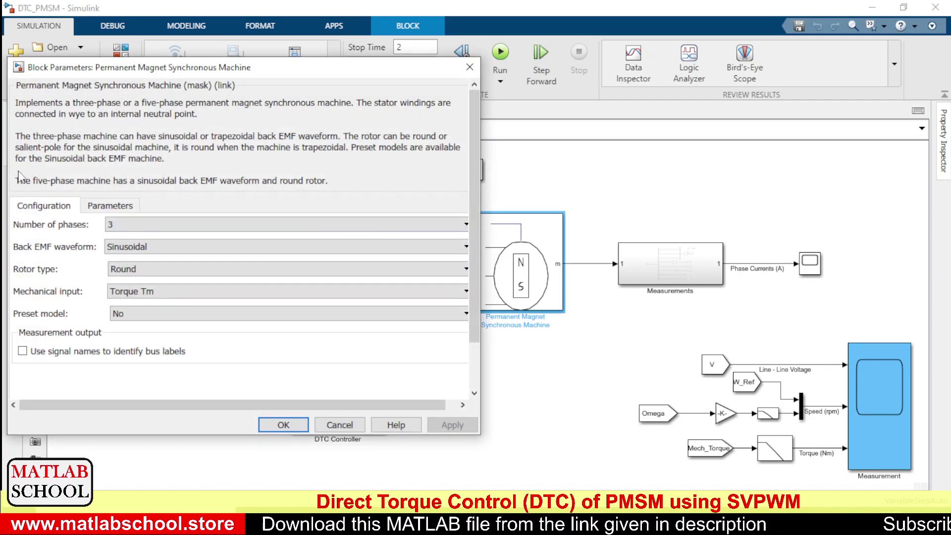
left_click(124, 211)
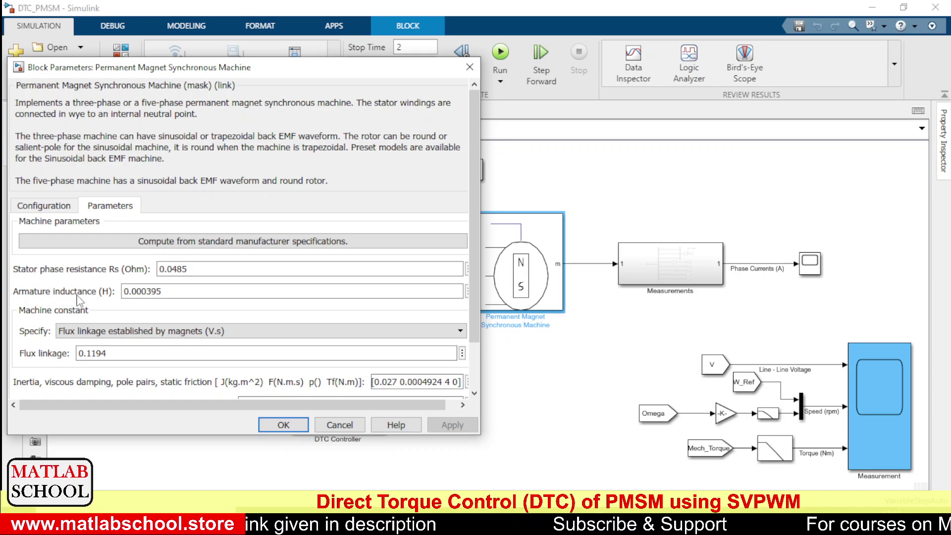
left_click(299, 425)
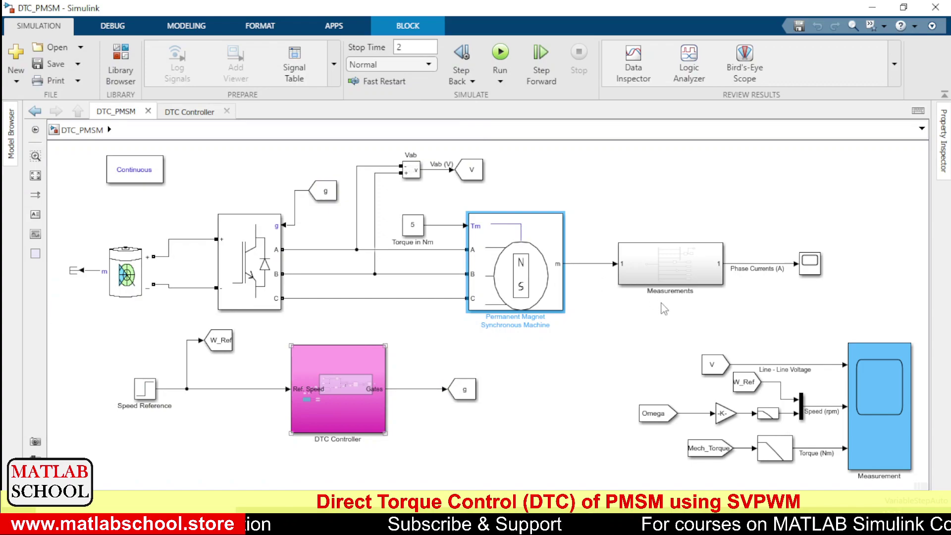
left_click(653, 280)
left_click(653, 280)
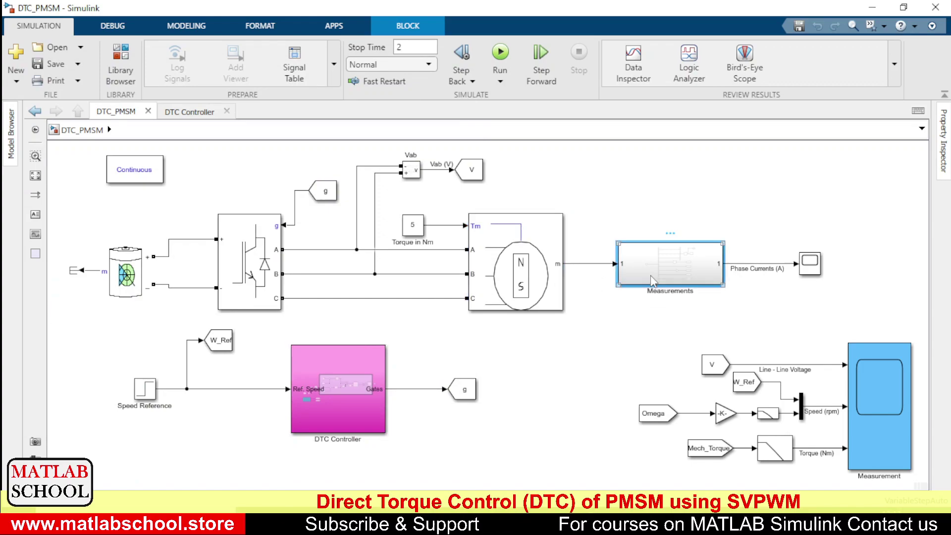
double_click(653, 280)
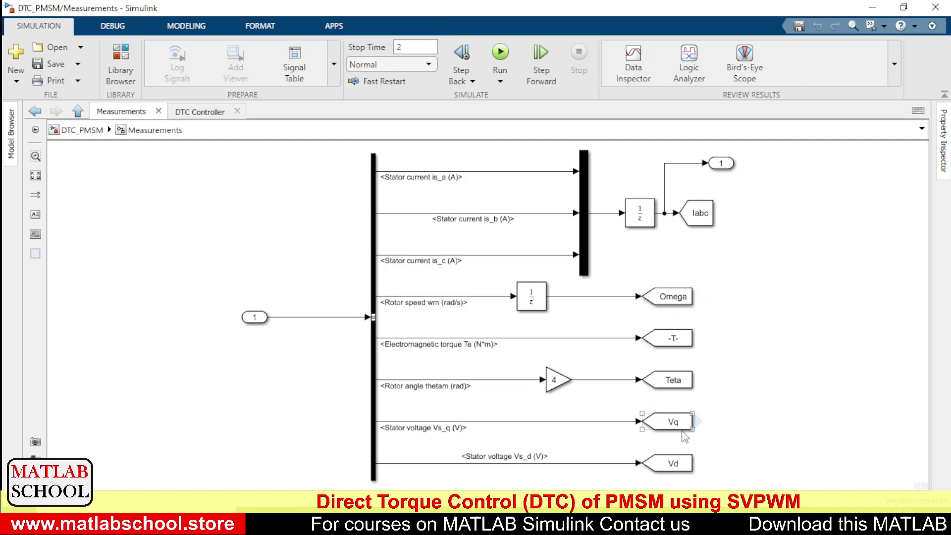
left_click(83, 133)
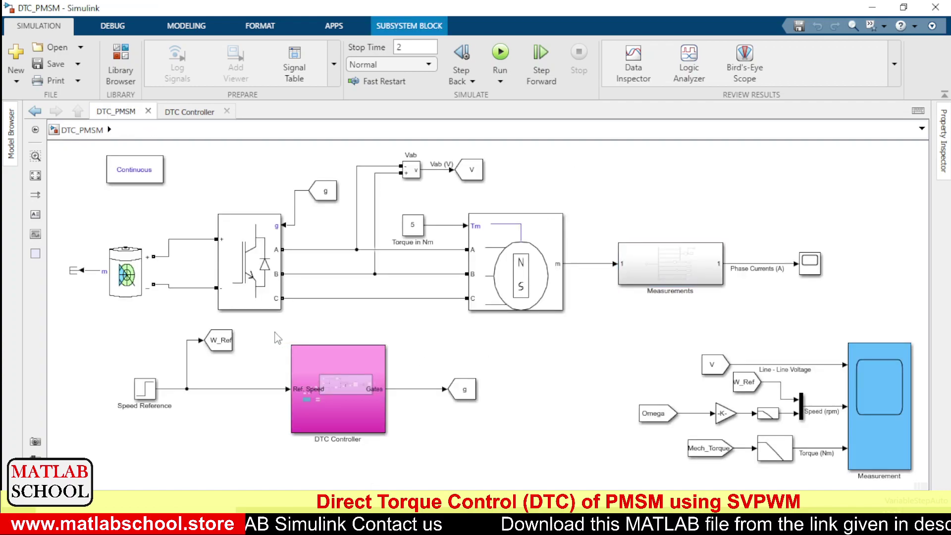
left_click(151, 392)
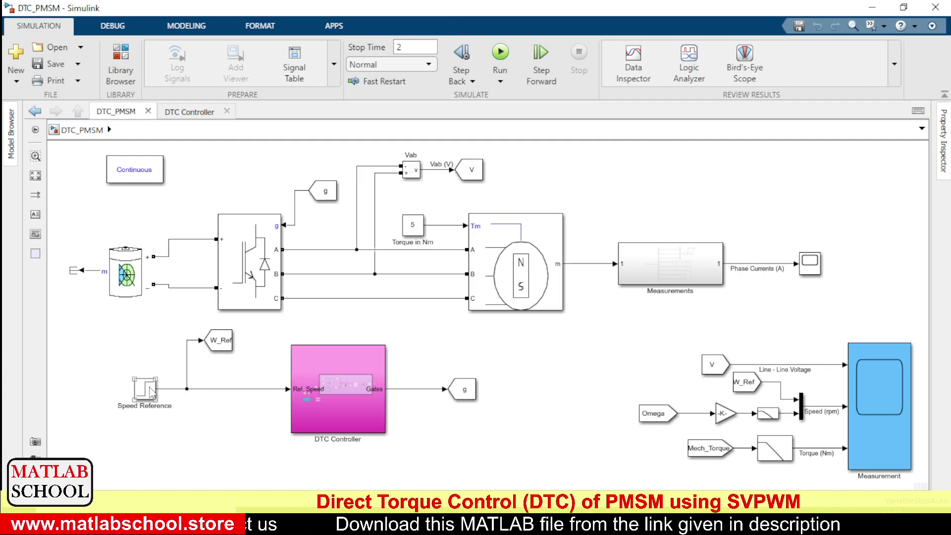
left_click(308, 365)
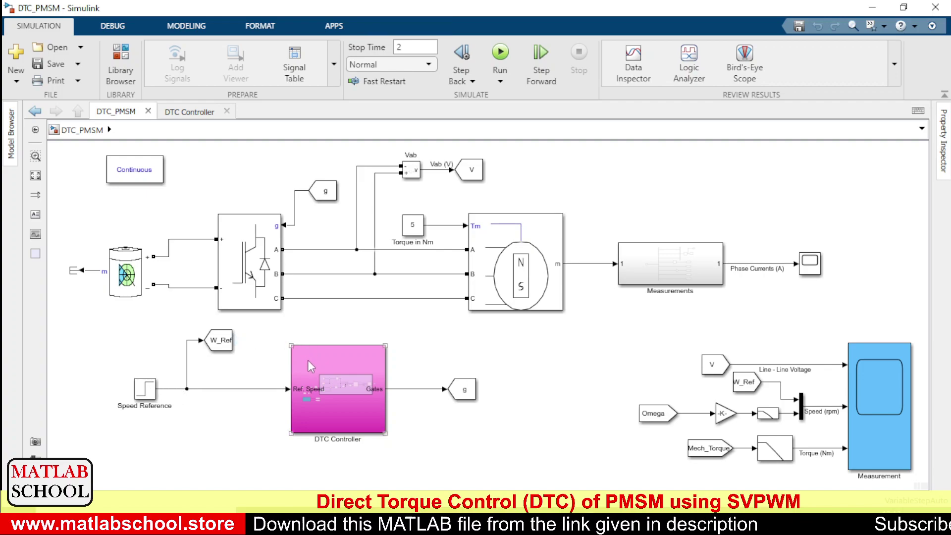
double_click(346, 382)
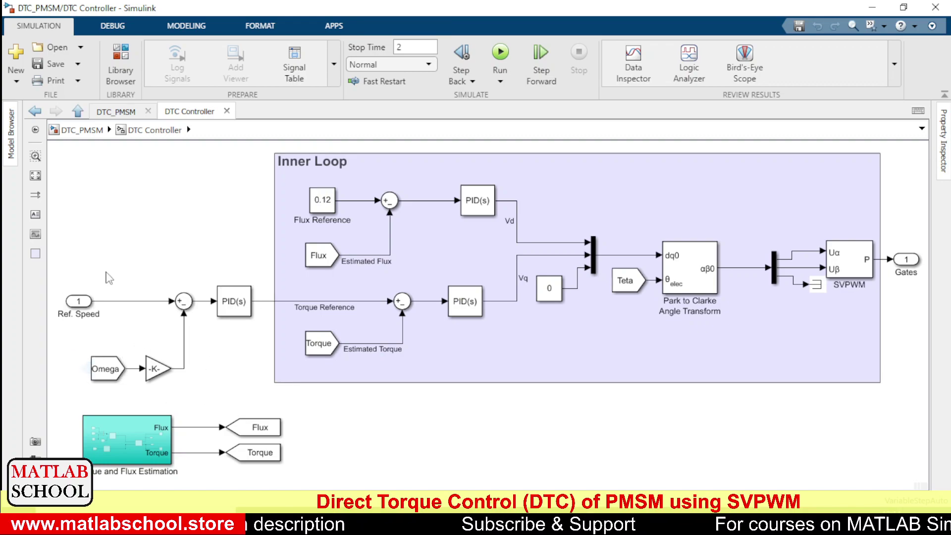
left_click(647, 161)
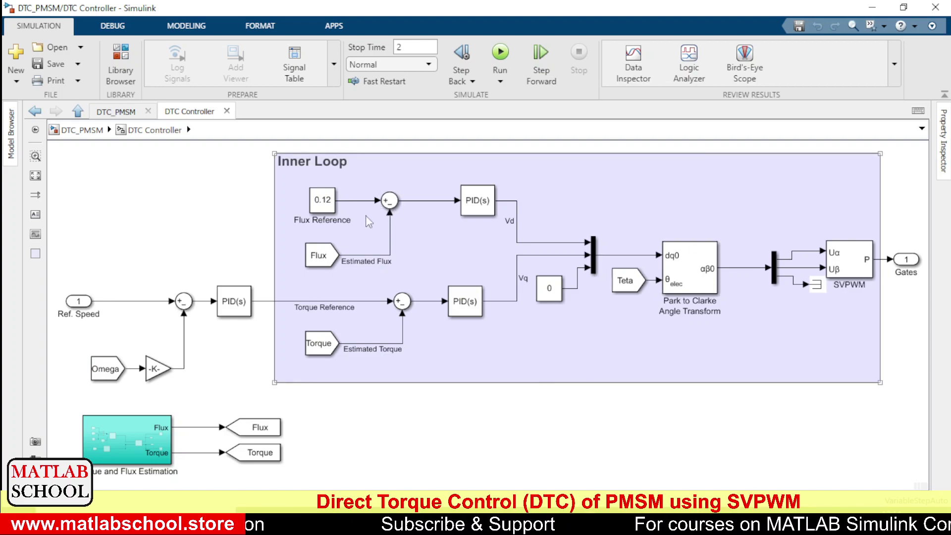
left_click(639, 432)
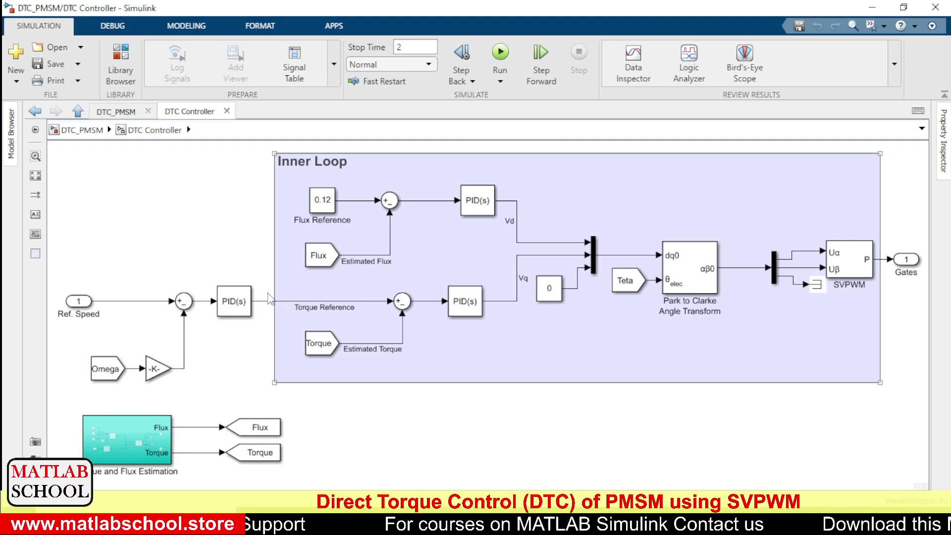
left_click(234, 305)
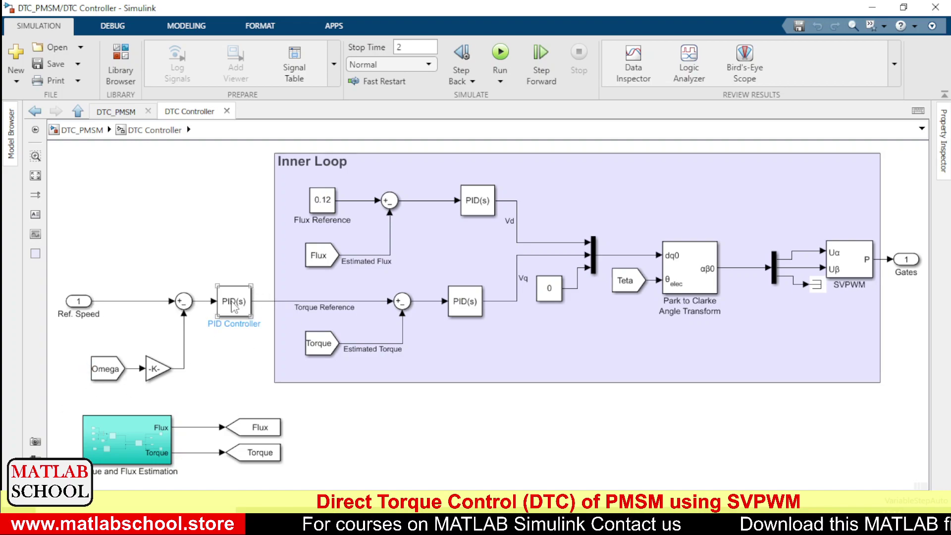
left_click(262, 303)
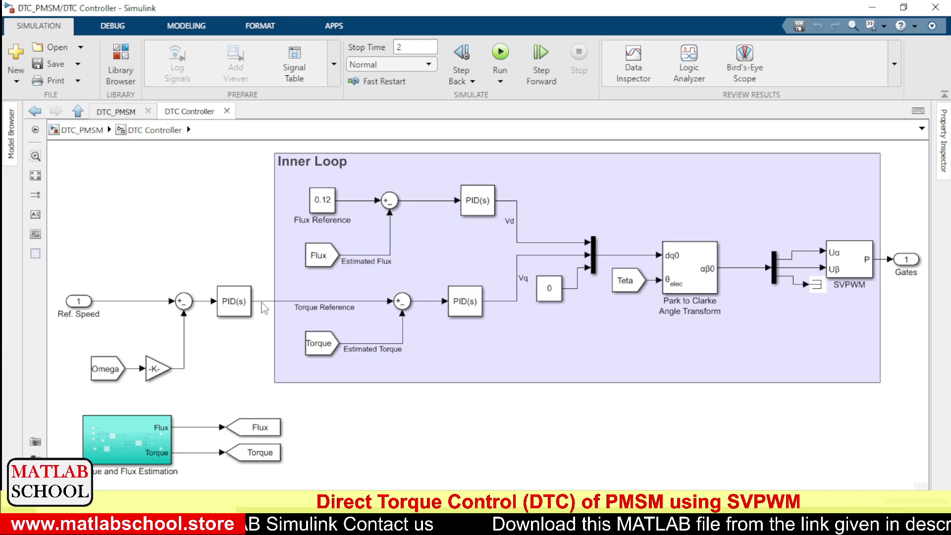
left_click_drag(303, 302, 341, 356)
left_click(343, 357)
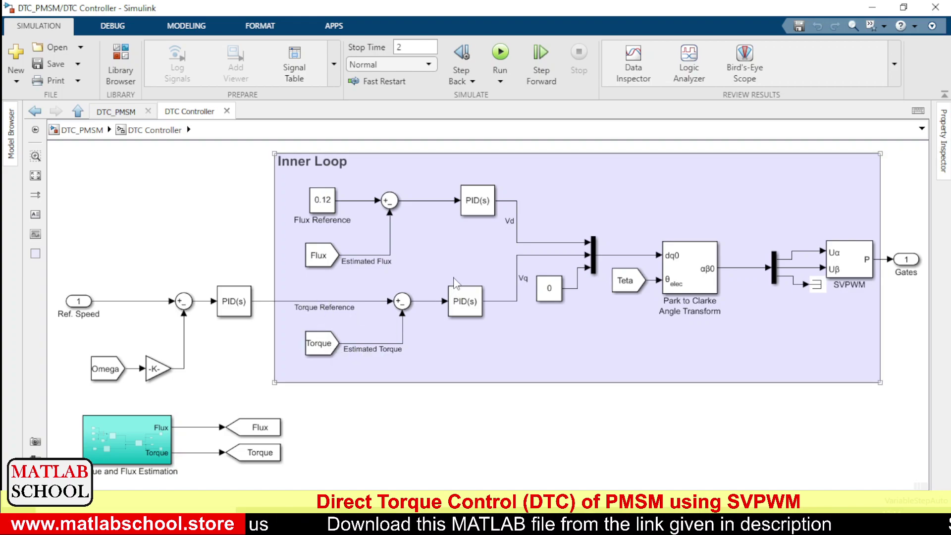
left_click(409, 305)
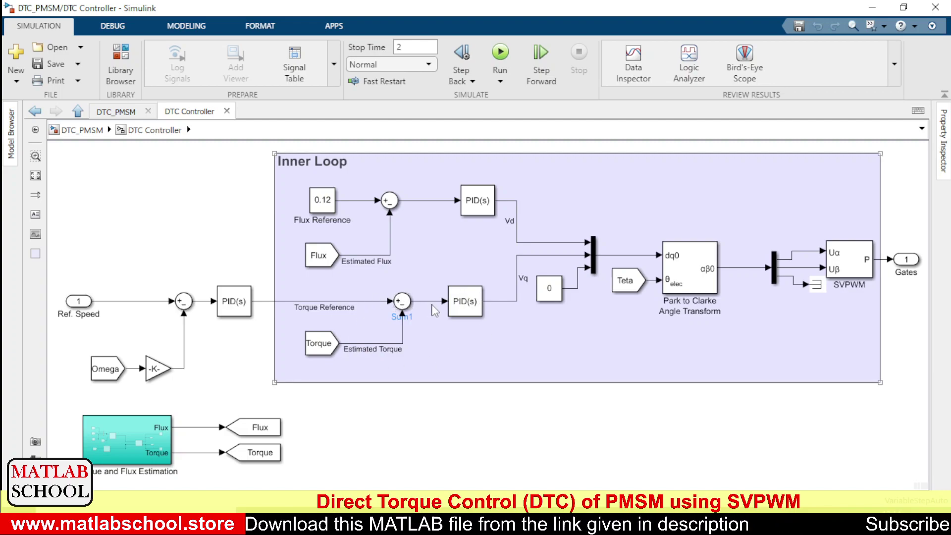
left_click(462, 308)
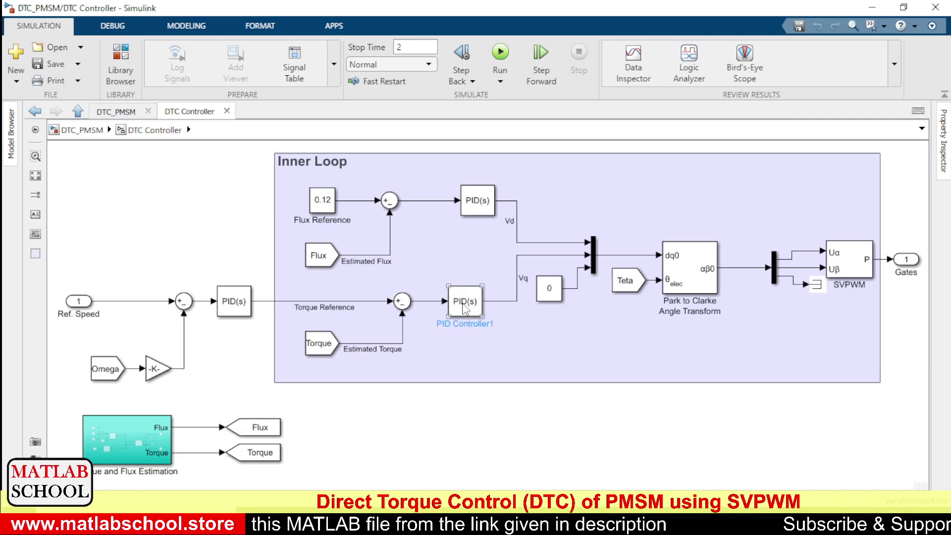
left_click(430, 173)
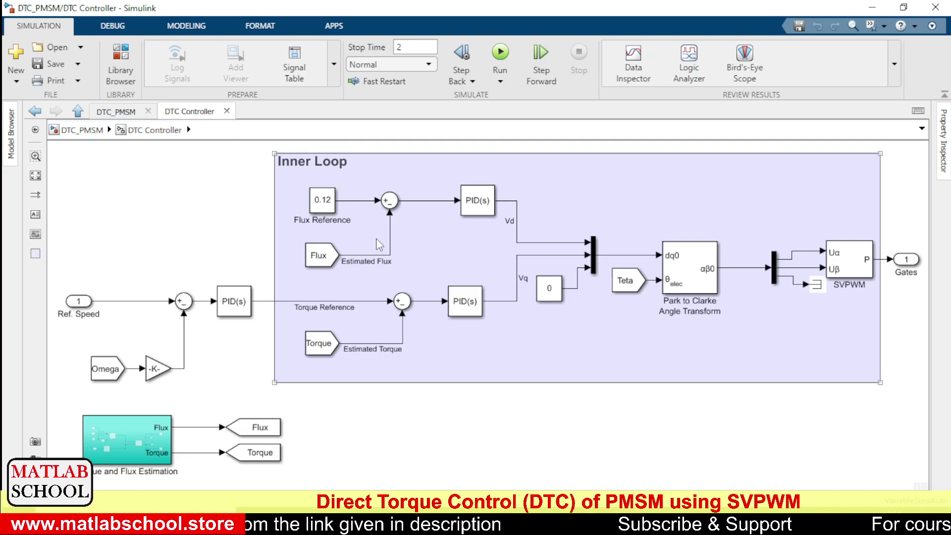
left_click(320, 199)
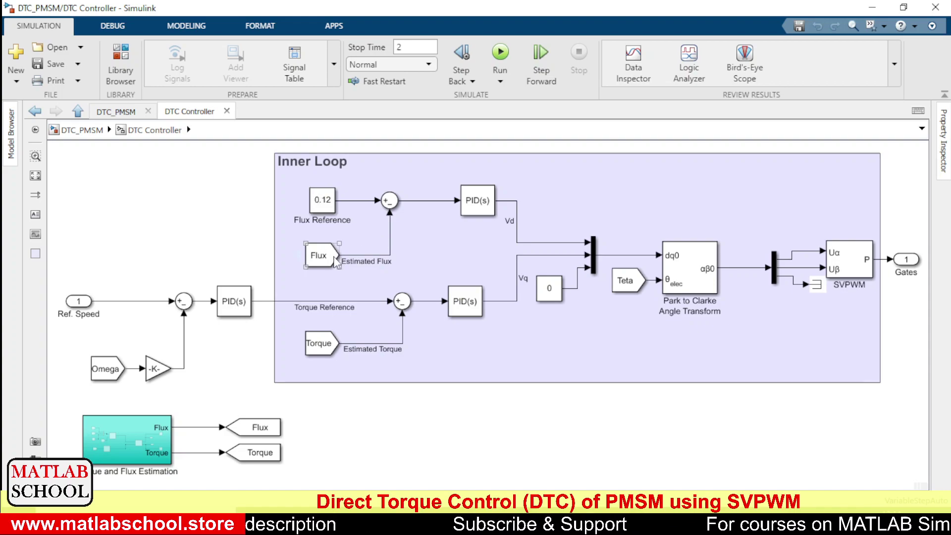
Highlight the inner loop's upper PID controller, Park to Clarke Angle Transform and SVPWM block
left_click(422, 187)
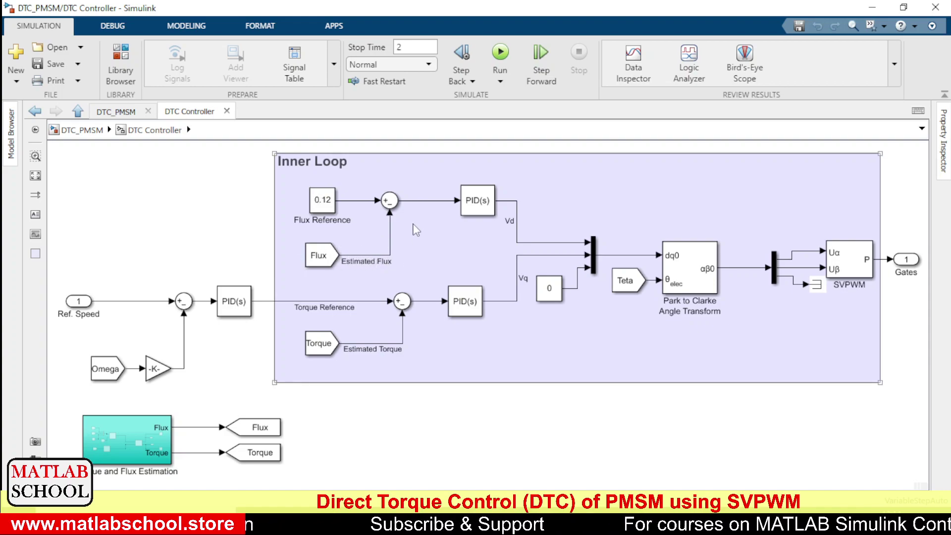
left_click(463, 211)
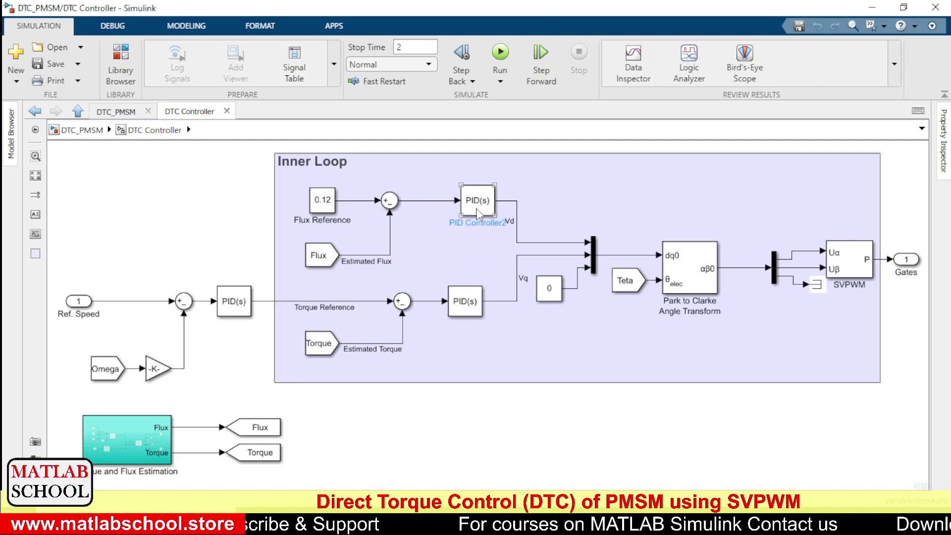
left_click(508, 211)
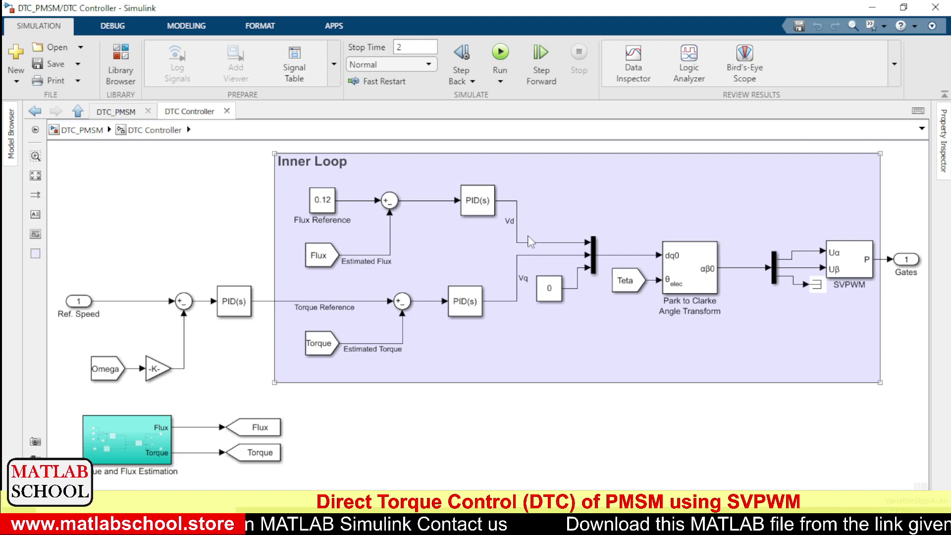
left_click(687, 256)
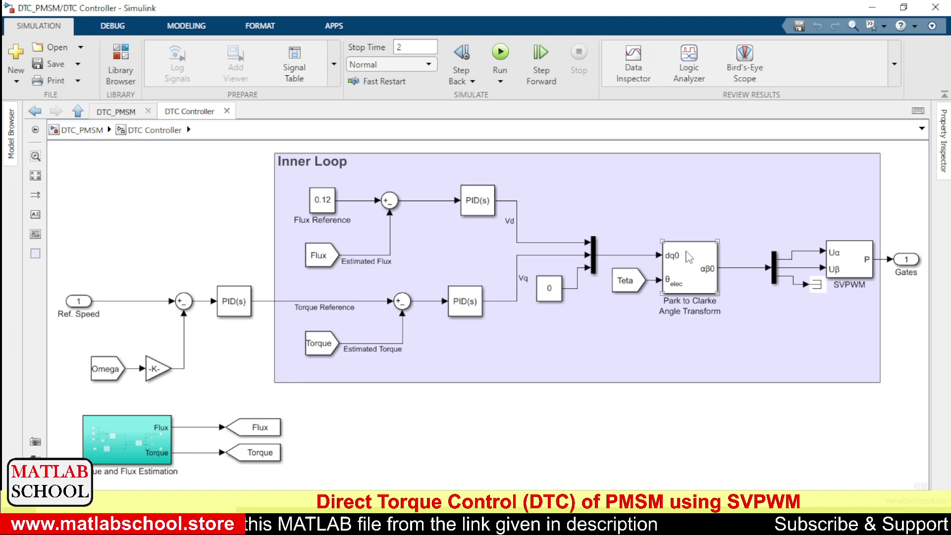
left_click(809, 304)
left_click(840, 264)
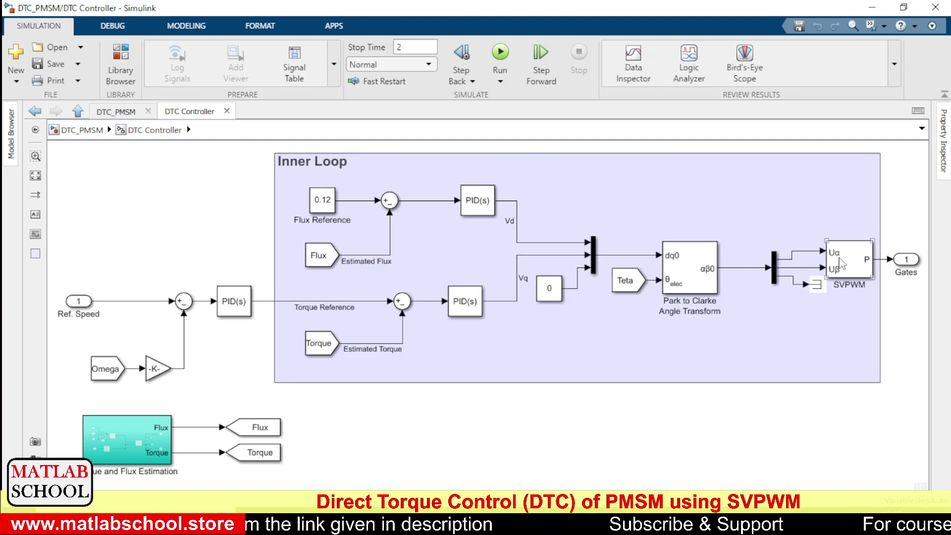
left_click(739, 206)
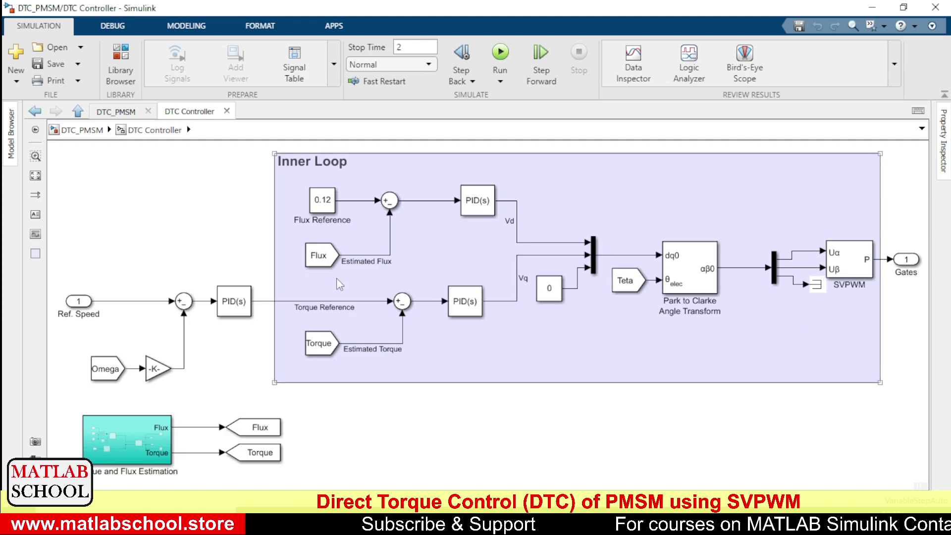
Trace the estimated Flux signal back to the Torque and Flux Estimation subsystem and open it
left_click(328, 256)
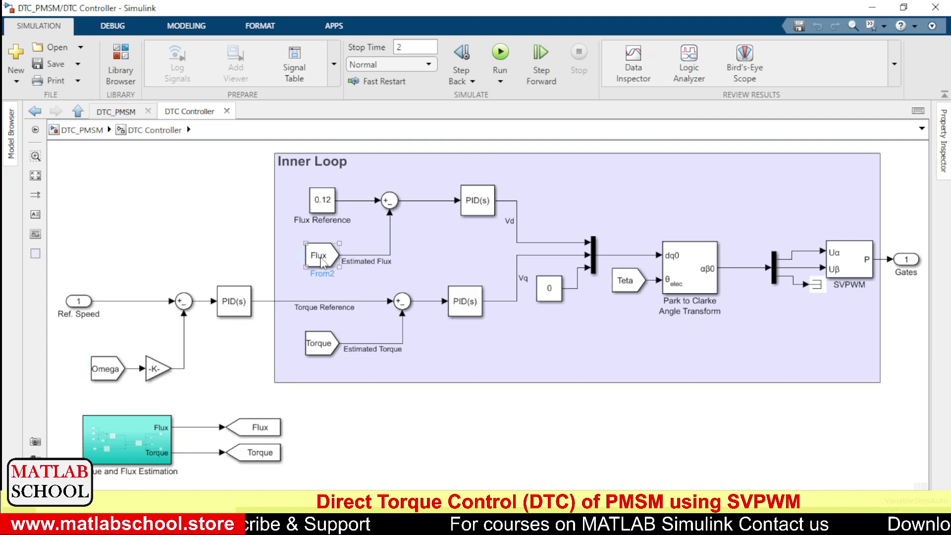
left_click(148, 444)
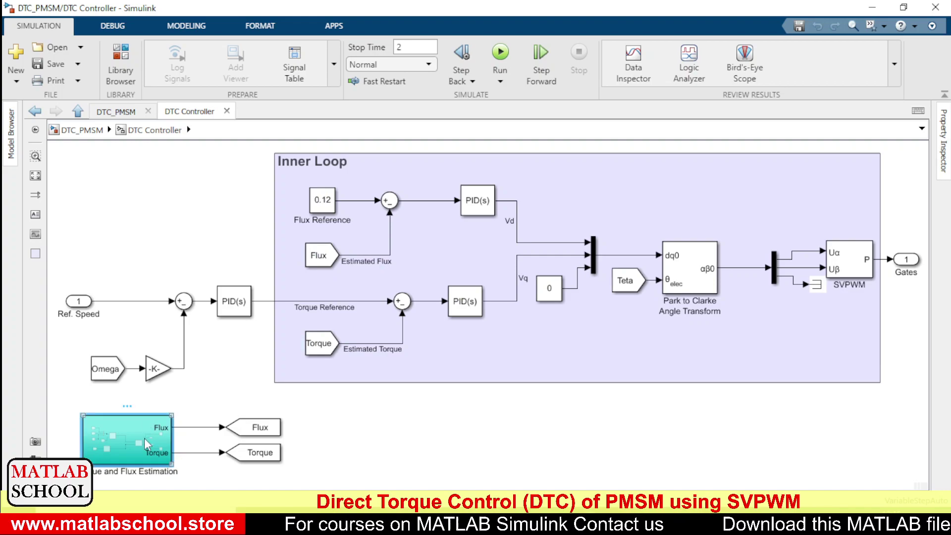
double_click(148, 444)
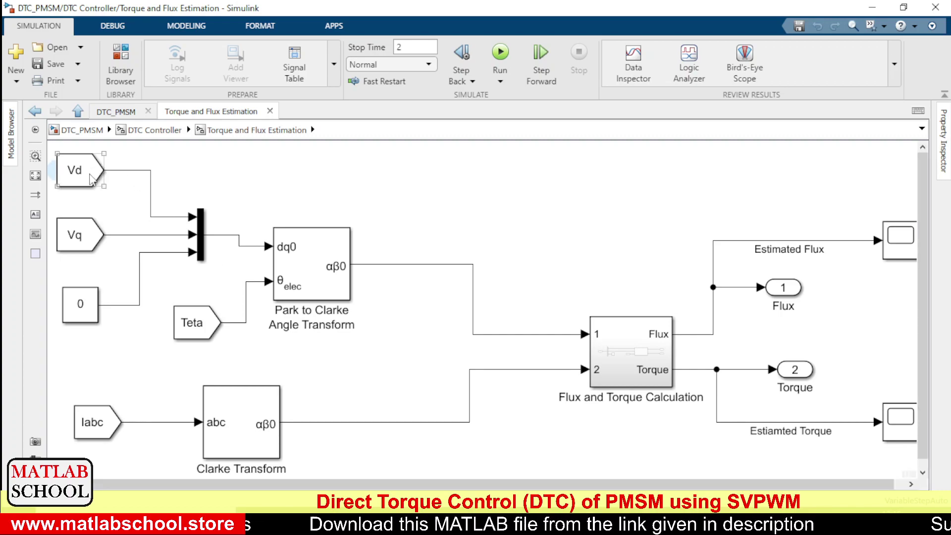
Highlight the Vd, Vq and Iabc input sources of the estimation subsystem
left_click(90, 179)
left_click(367, 306)
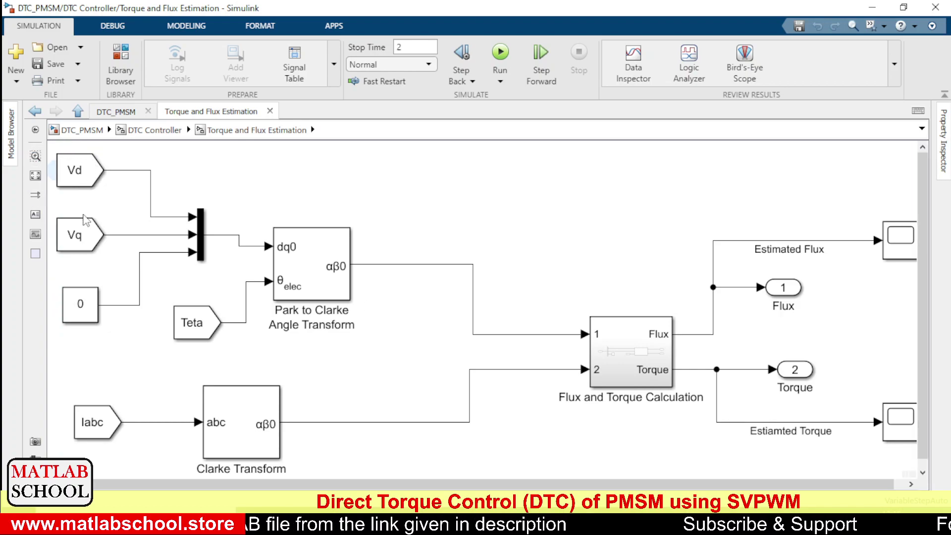
left_click(85, 249)
left_click(102, 379)
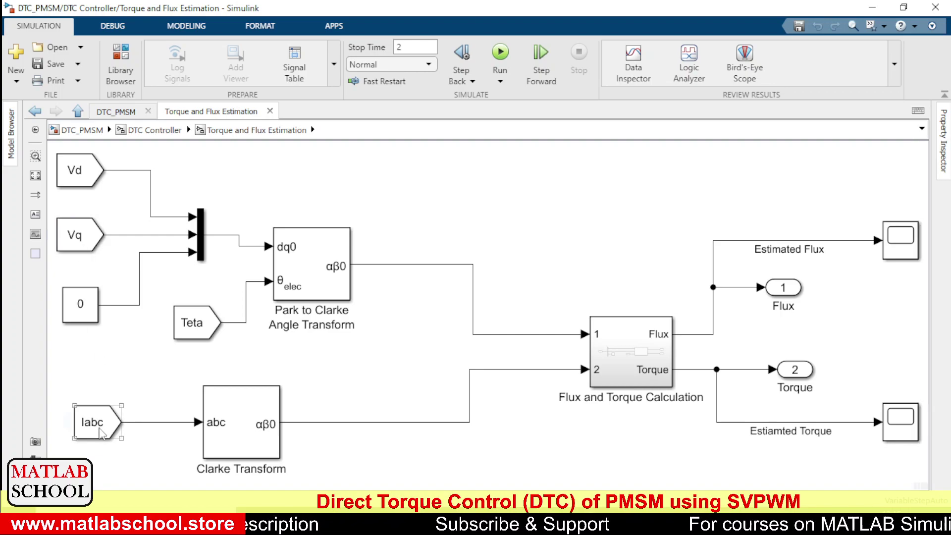
left_click(97, 426)
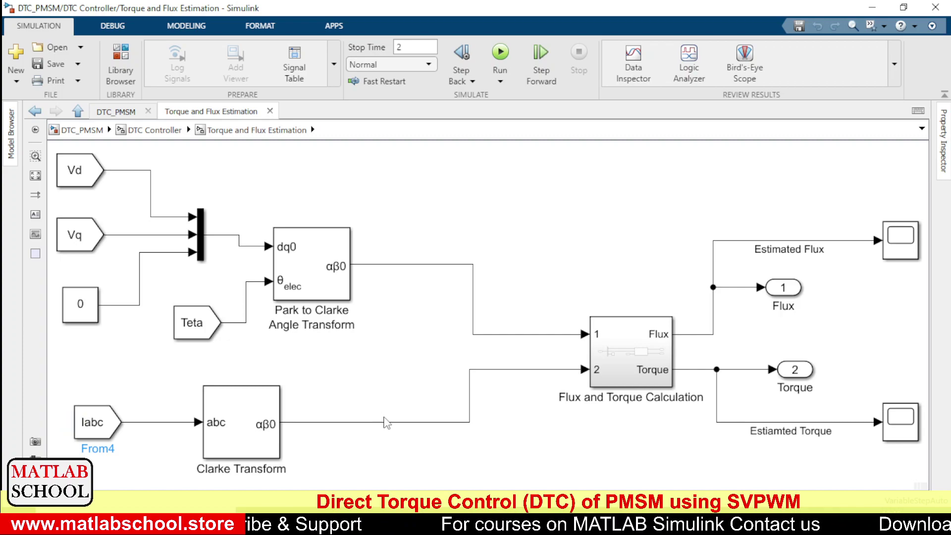
Inspect the Flux and Torque Calculation subsystem, then navigate back up to the DTC Controller
left_click(616, 347)
double_click(616, 347)
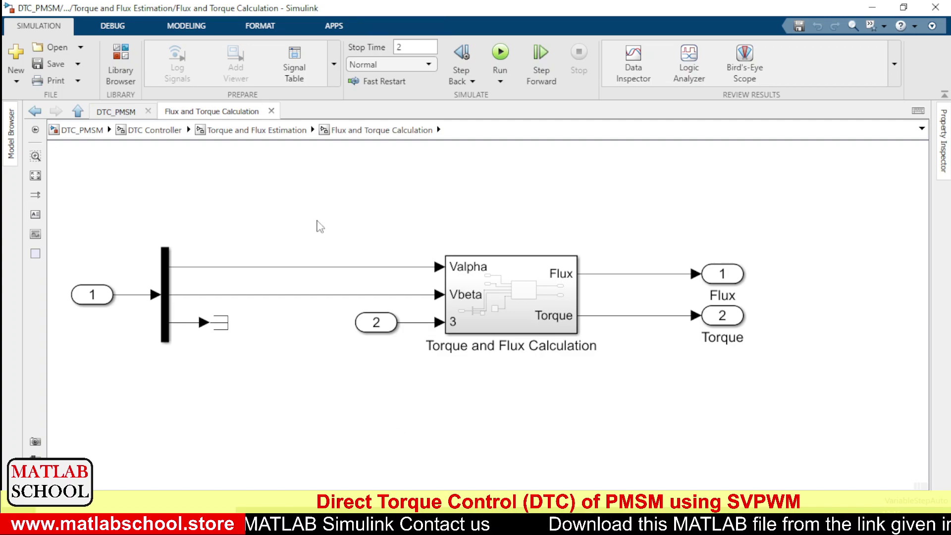
left_click(252, 132)
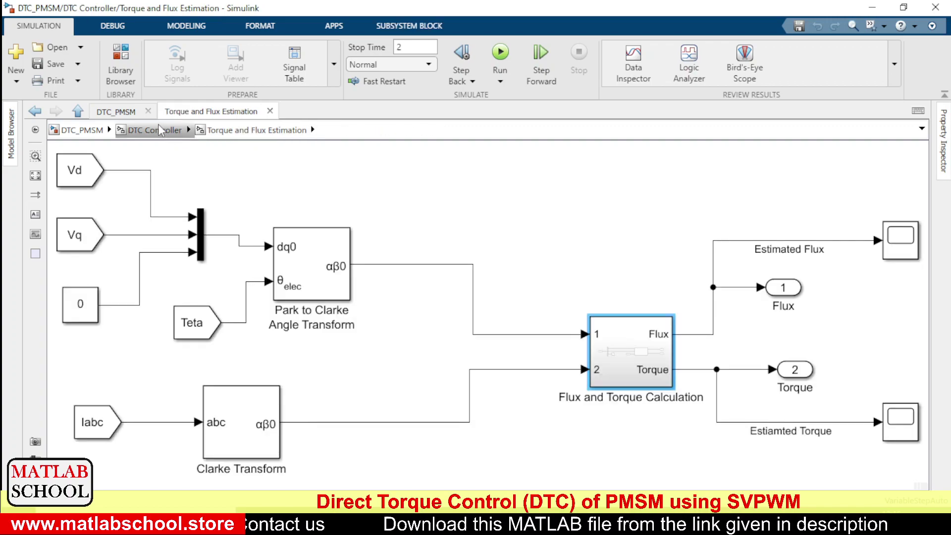
left_click(158, 130)
Return to the top-level DTC_PMSM diagram and run the simulation
left_click(78, 131)
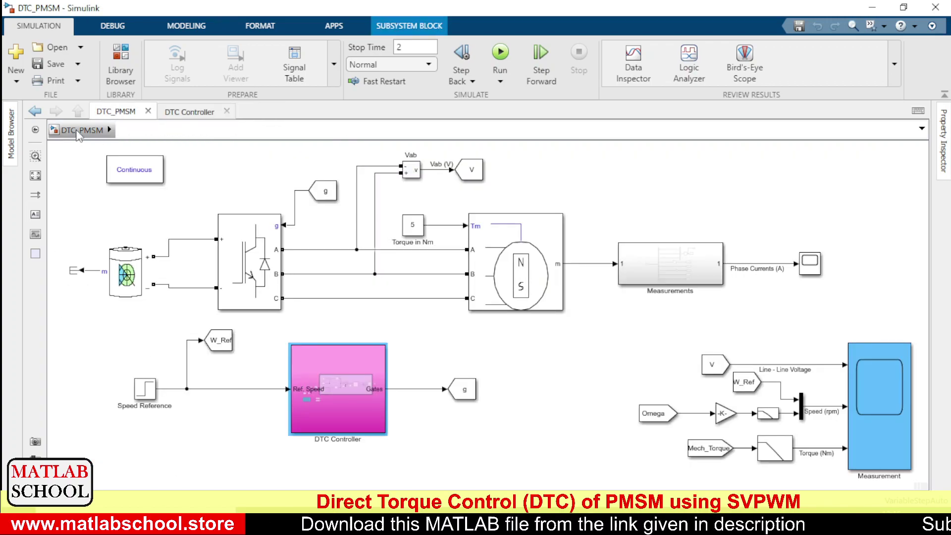
left_click(501, 54)
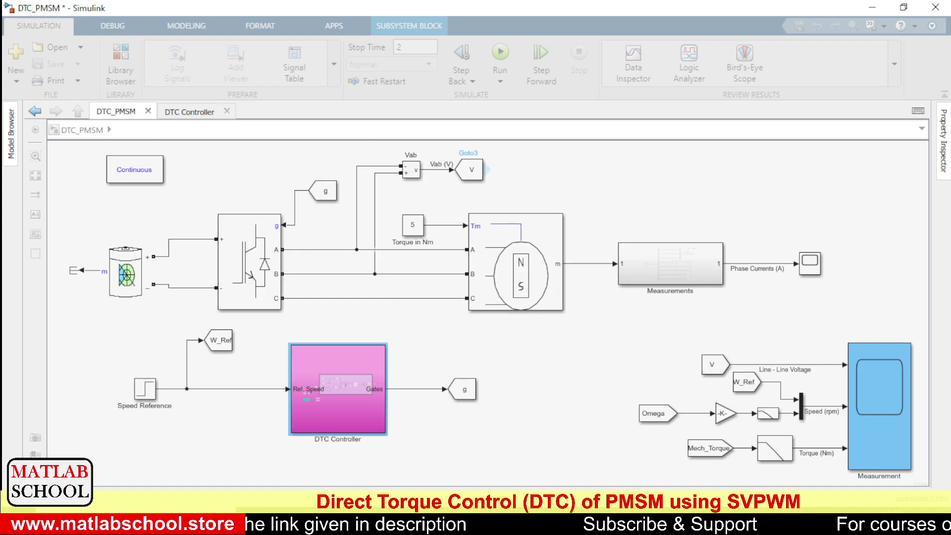
Bring the Measurement scope window forward from the taskbar thumbnails
mouse_move(409, 461)
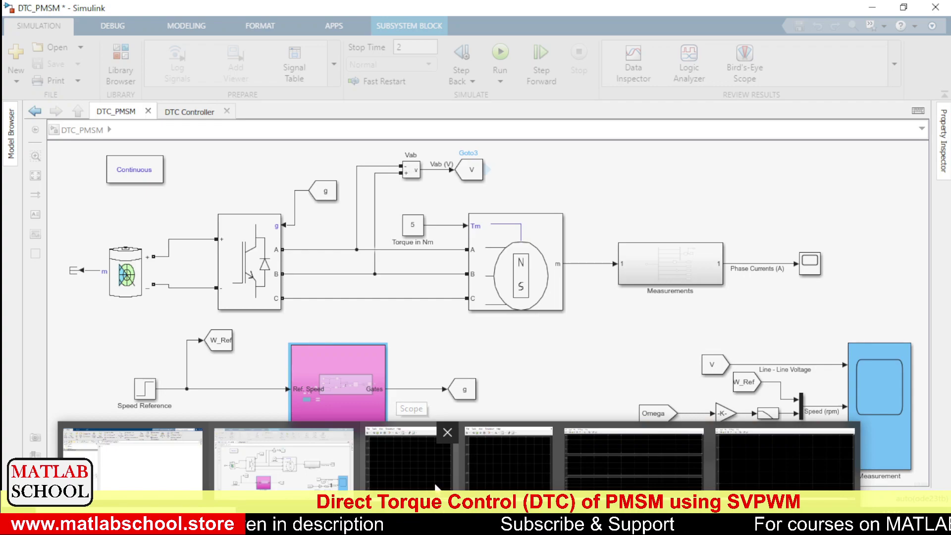
mouse_move(434, 481)
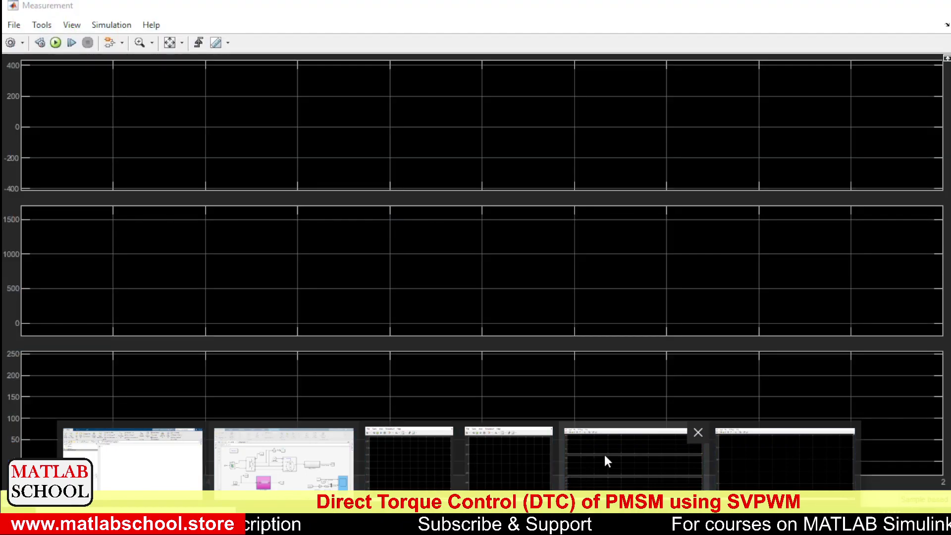
left_click(607, 460)
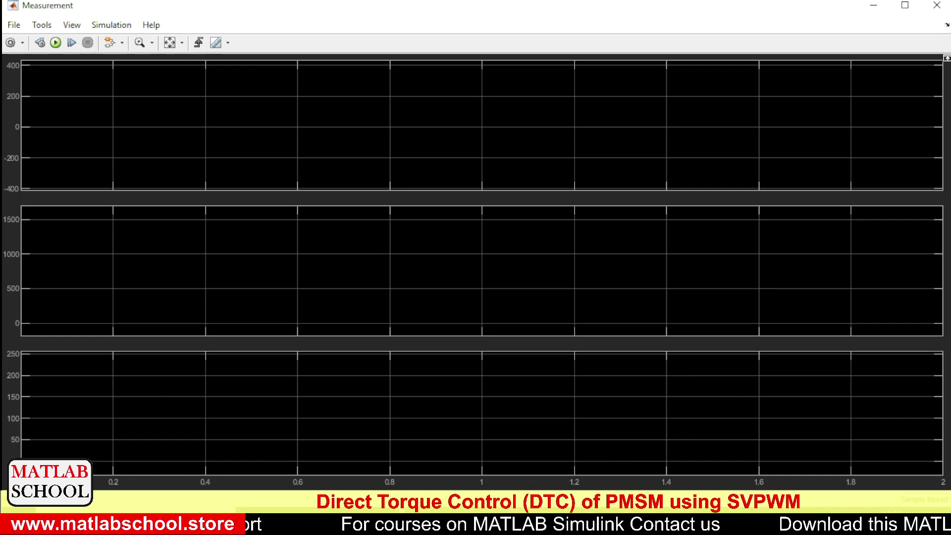
Switch away from the Measurement scope with Alt+Tab toward the Phase Currents scope
key("alt+Tab")
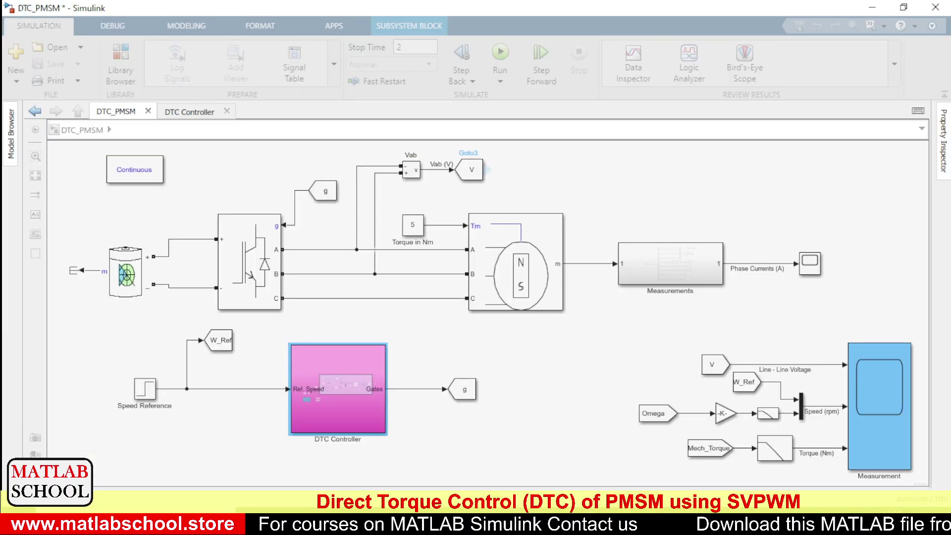